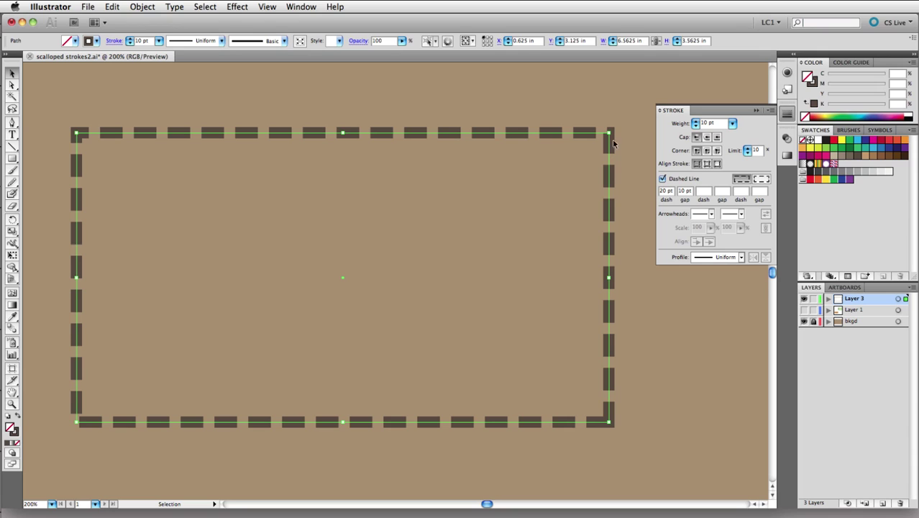
Align the rectangle's dashes to its corners and path ends.
click(762, 180)
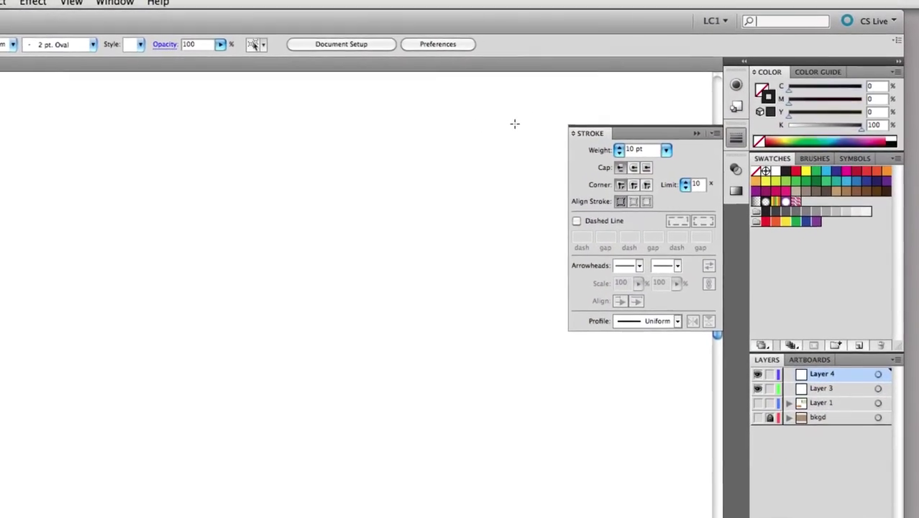
Draw a rectangle and give it a 30 pt round-cap dashed stroke aligned to corners.
drag(555, 102, 352, 253)
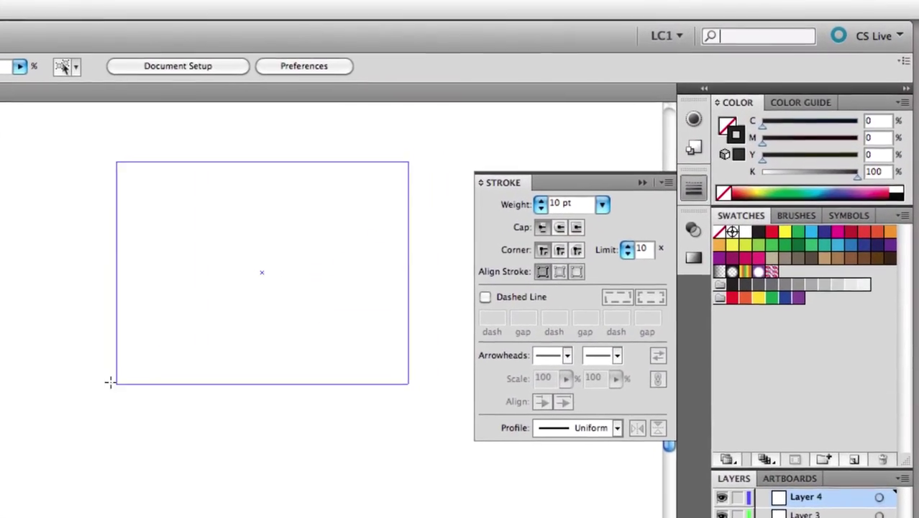
mouse_move(109, 382)
mouse_down()
mouse_move(120, 369)
mouse_move(97, 381)
mouse_up()
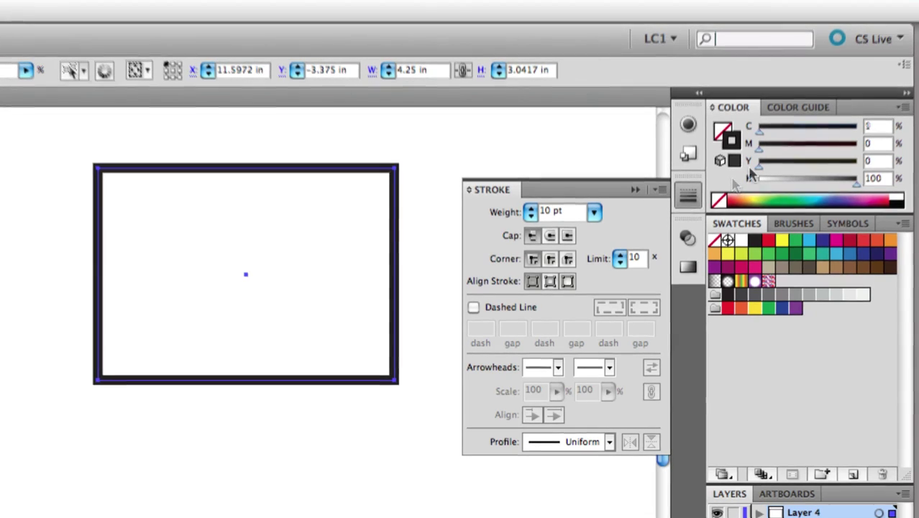
click(749, 177)
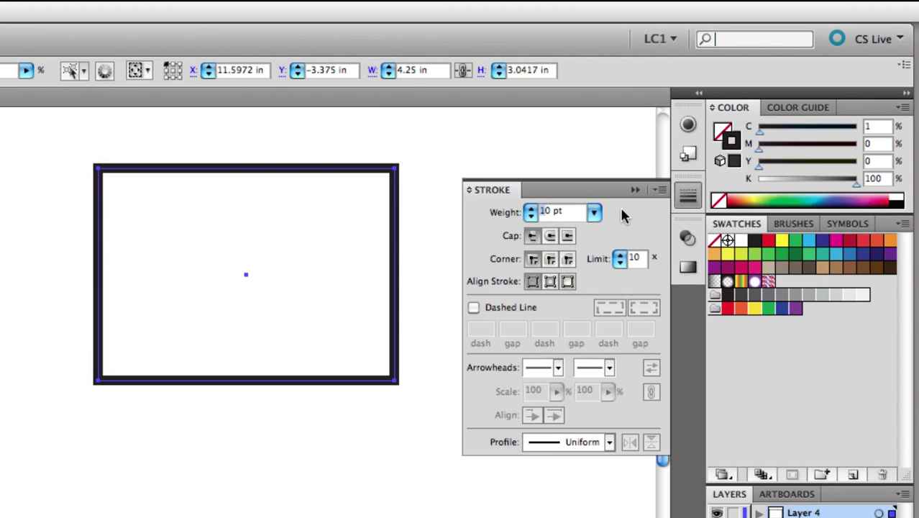
key(BackSpace)
key(BackSpace)
text(30)
key(Return)
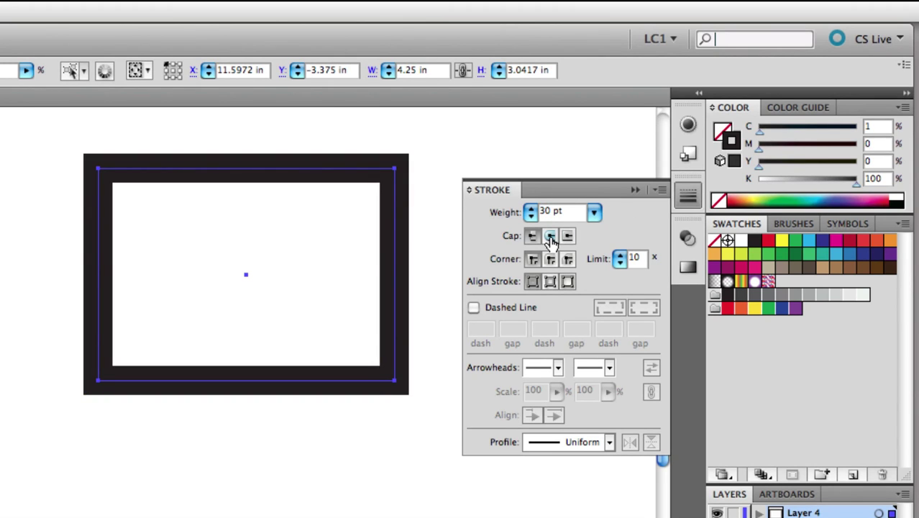
click(551, 242)
click(473, 308)
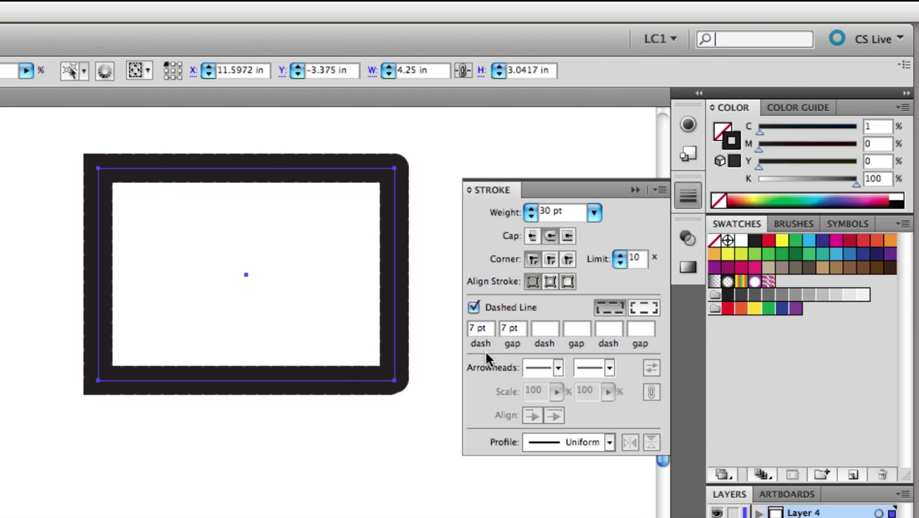
click(646, 310)
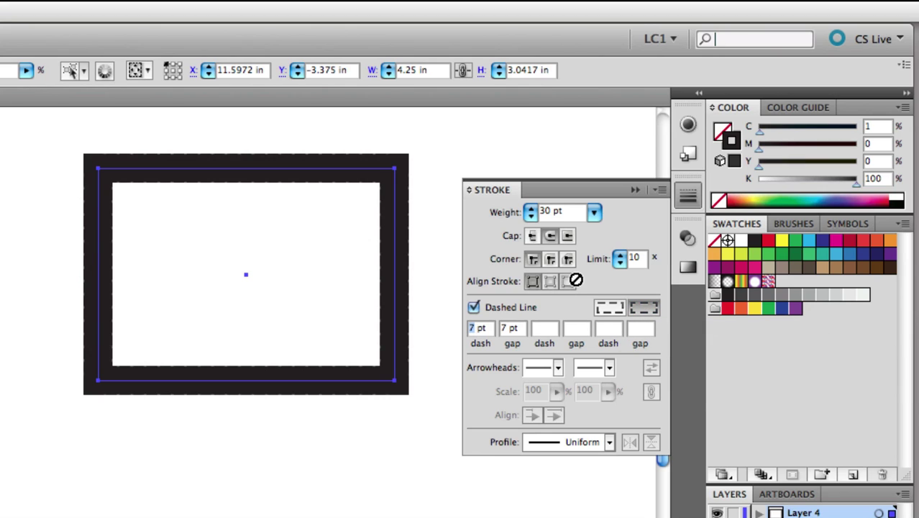
Set the dash pattern to 0 pt dash and 29 pt gap for round dots.
text(0)
key(Tab)
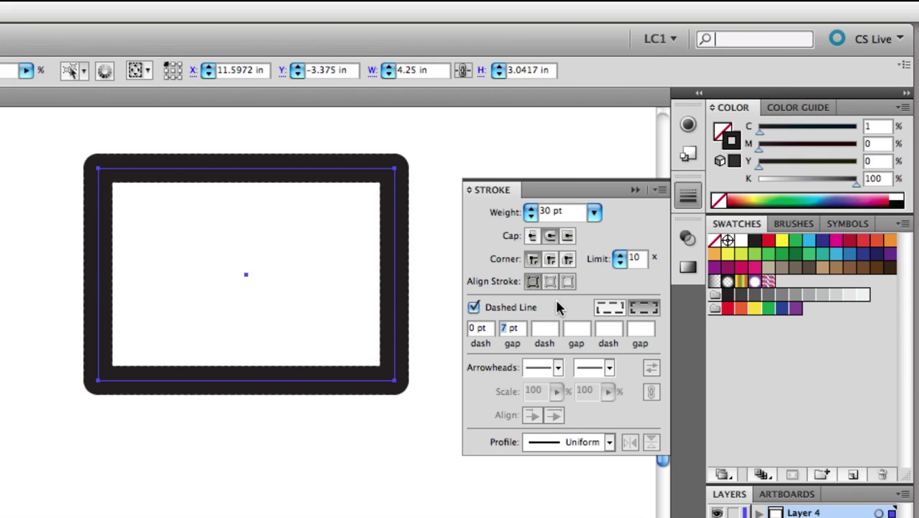
text(29)
key(Tab)
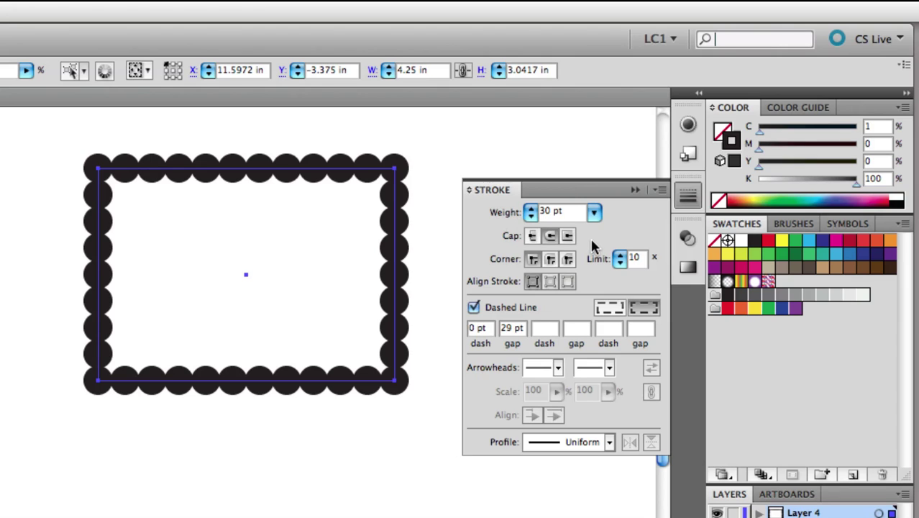
In the Appearance panel, change the rectangle's stroke colour to orange.
click(688, 125)
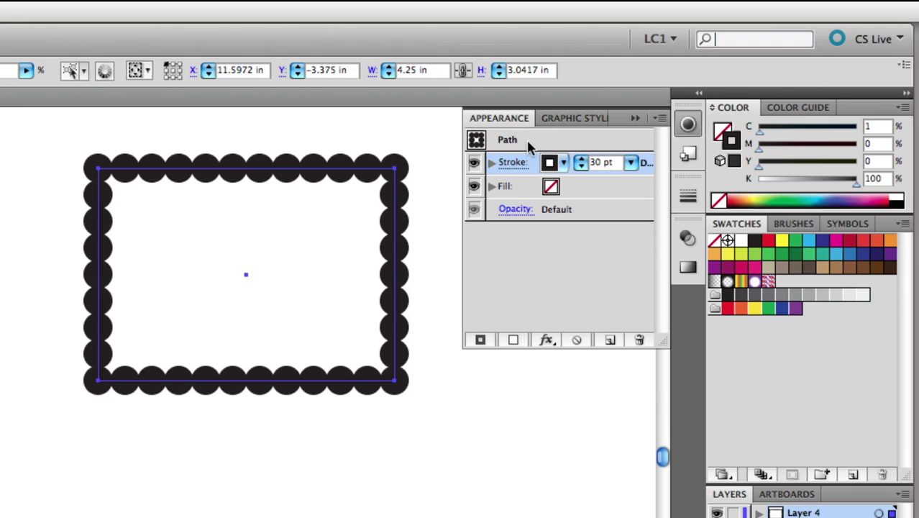
click(565, 165)
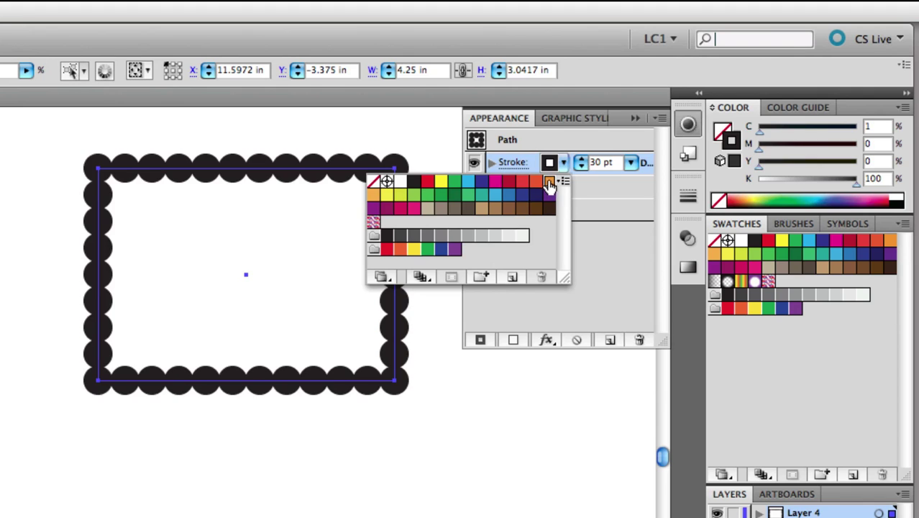
click(549, 182)
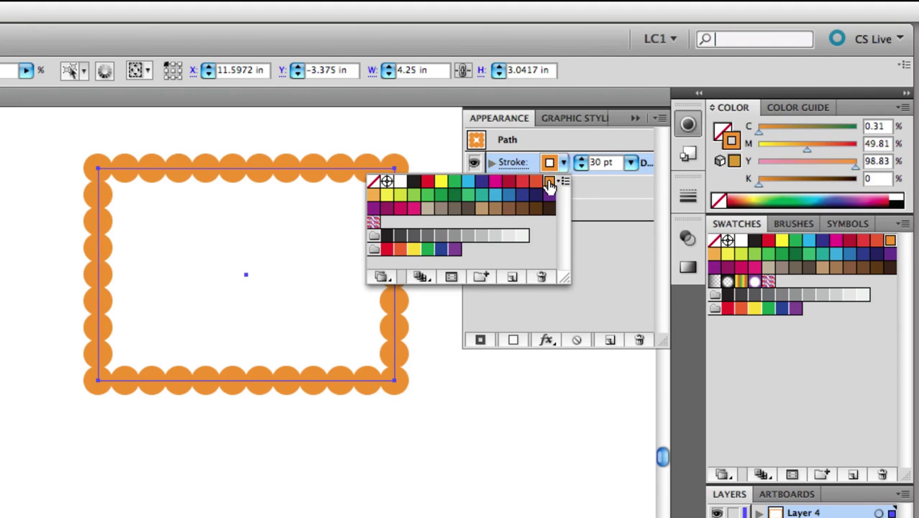
click(593, 247)
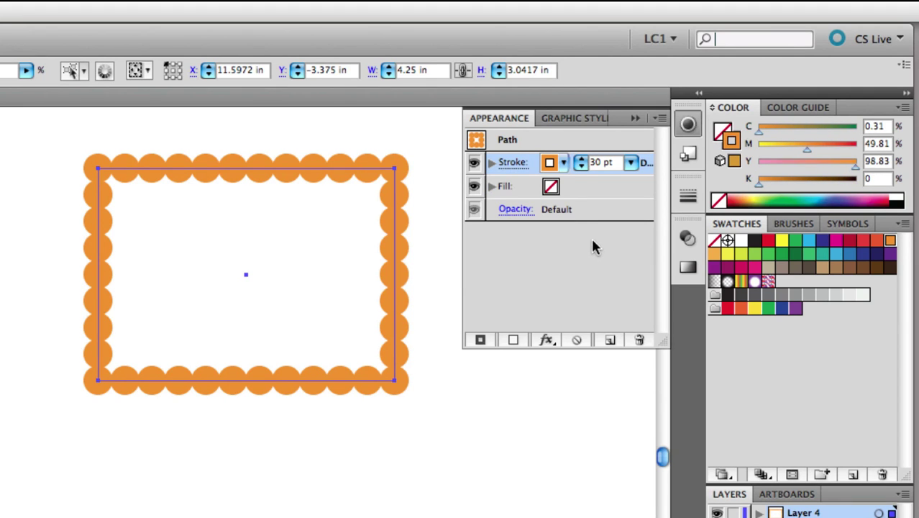
click(514, 163)
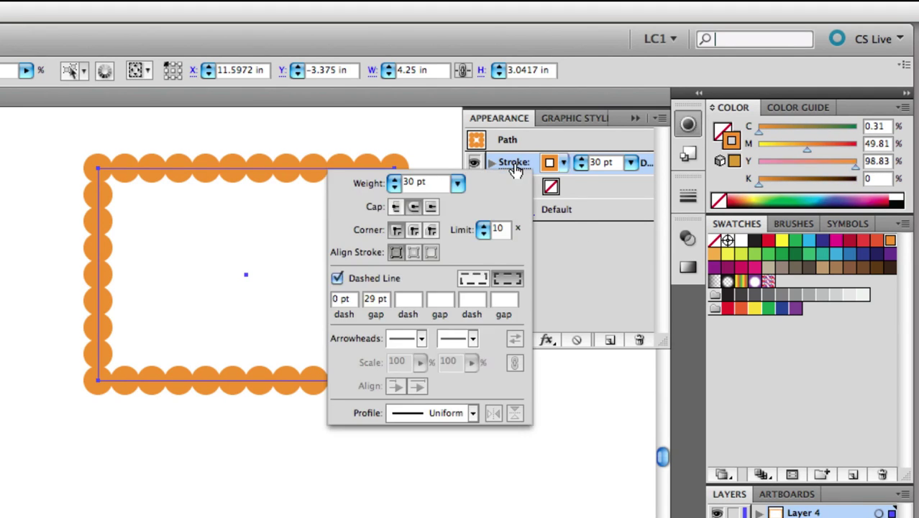
click(561, 260)
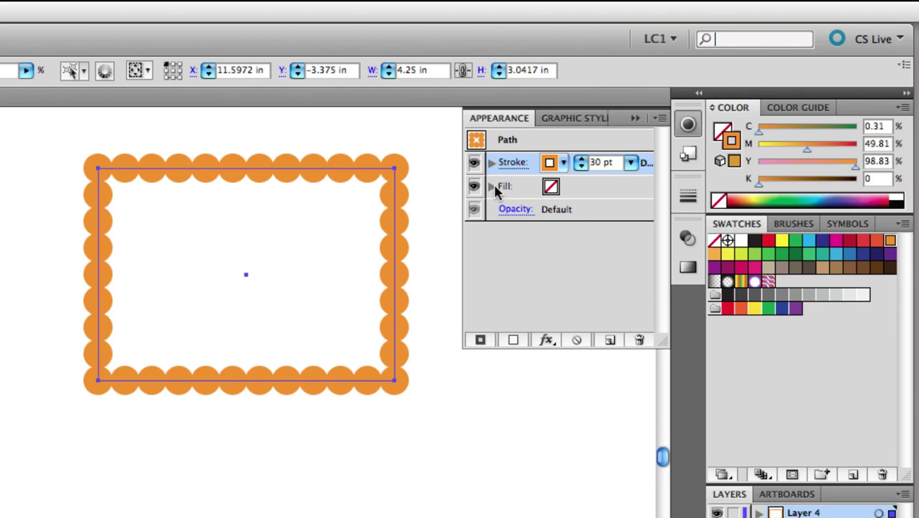
Fill the rectangle with orange-red and move the Fill row above the Stroke.
click(550, 189)
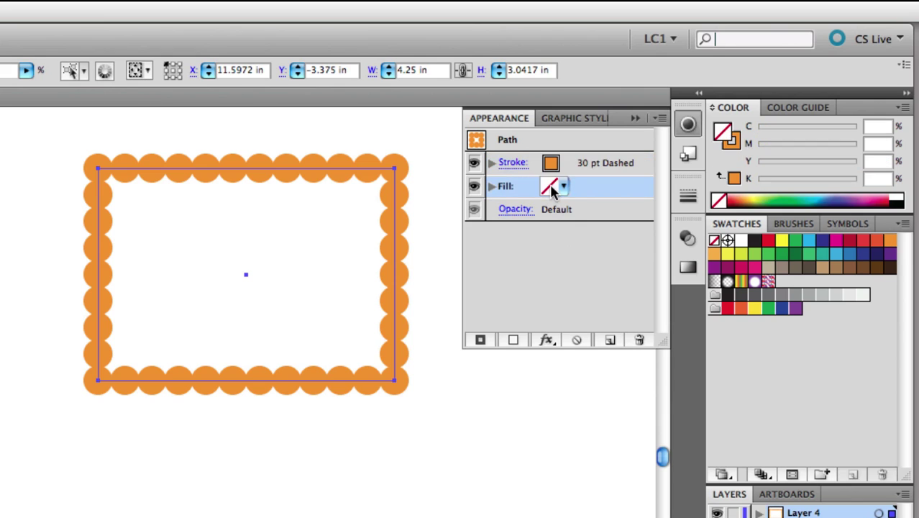
click(564, 188)
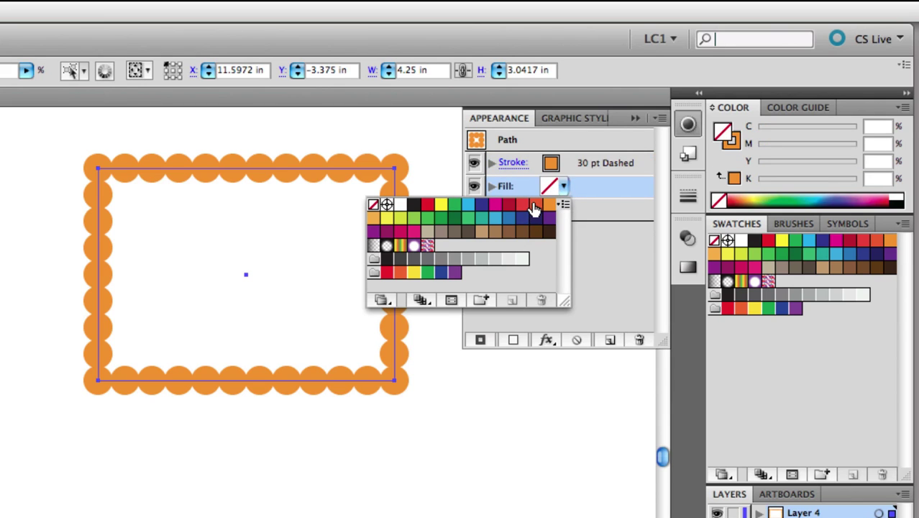
click(536, 205)
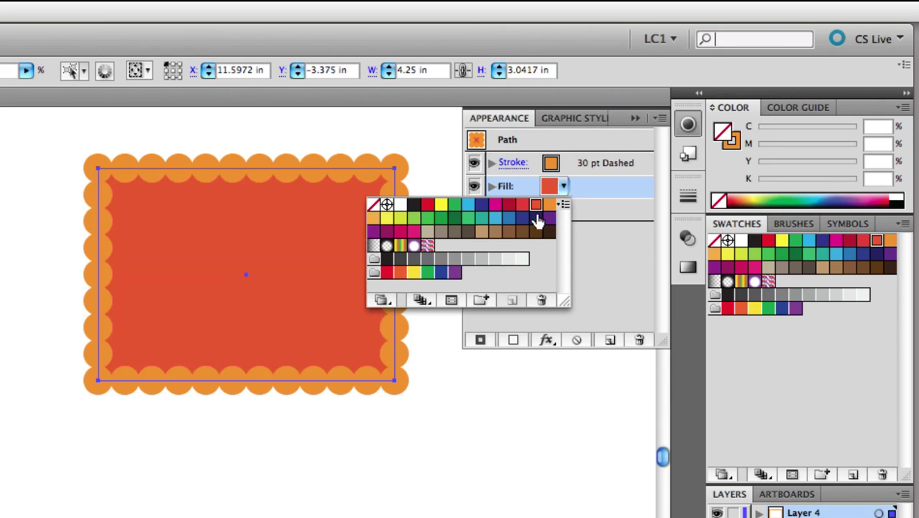
click(591, 248)
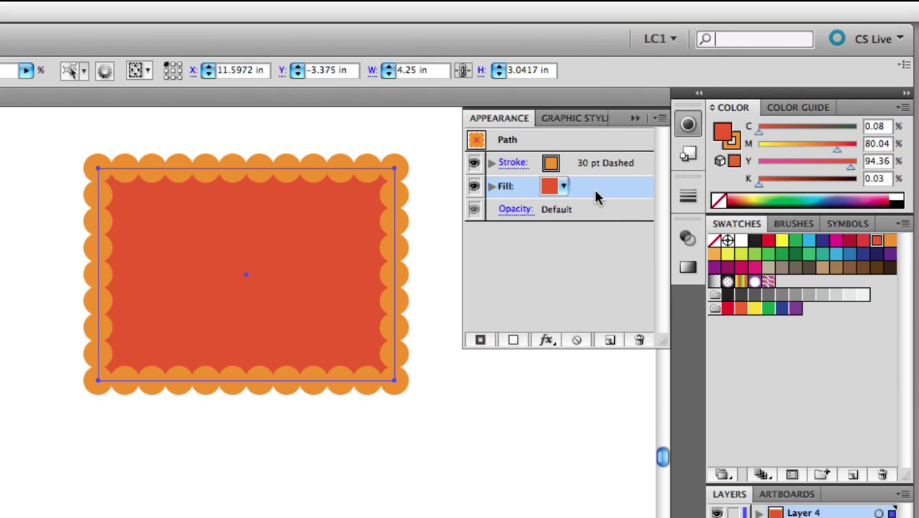
mouse_move(594, 186)
mouse_down()
mouse_move(586, 159)
mouse_move(600, 156)
mouse_up()
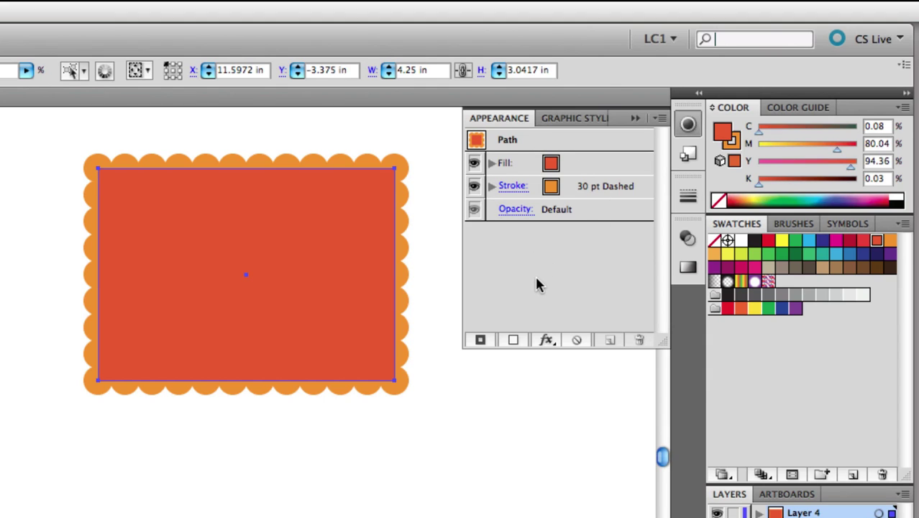
key(e)
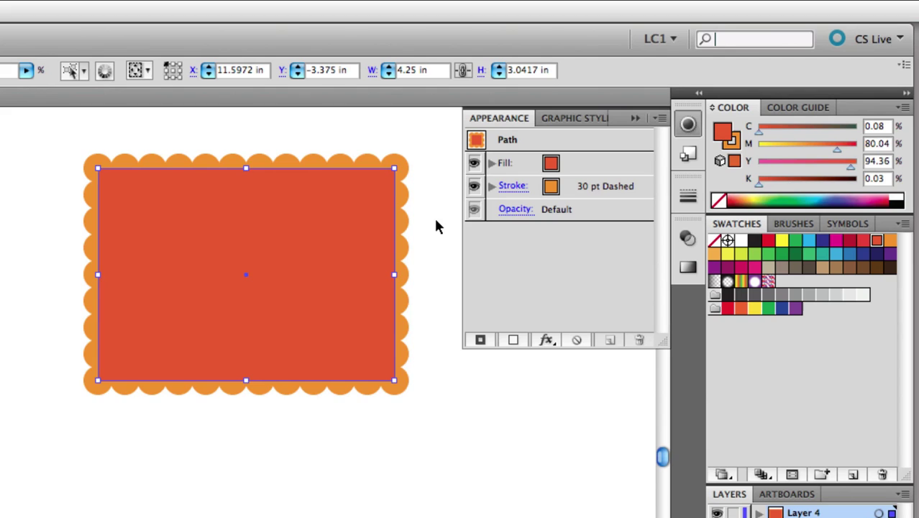
Draw a smaller second rectangle below right, which picks up the same scalloped appearance.
key(super+y)
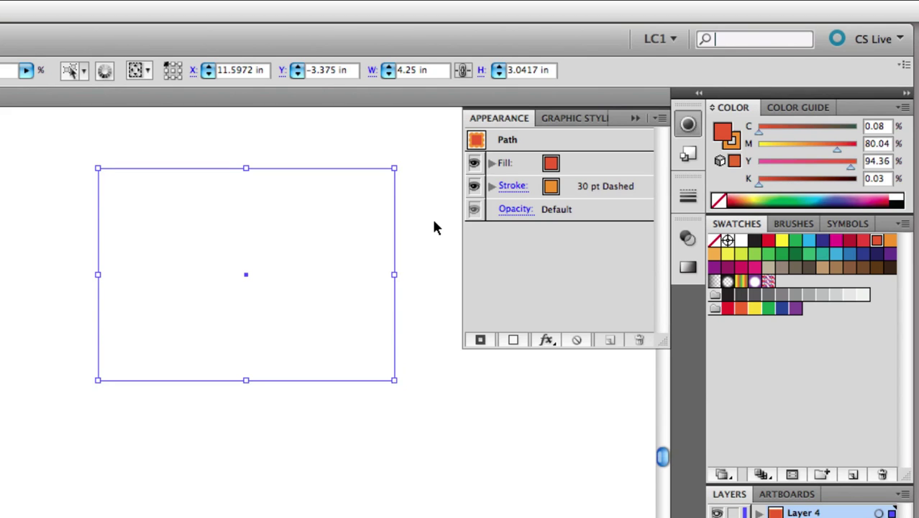
key(super+y)
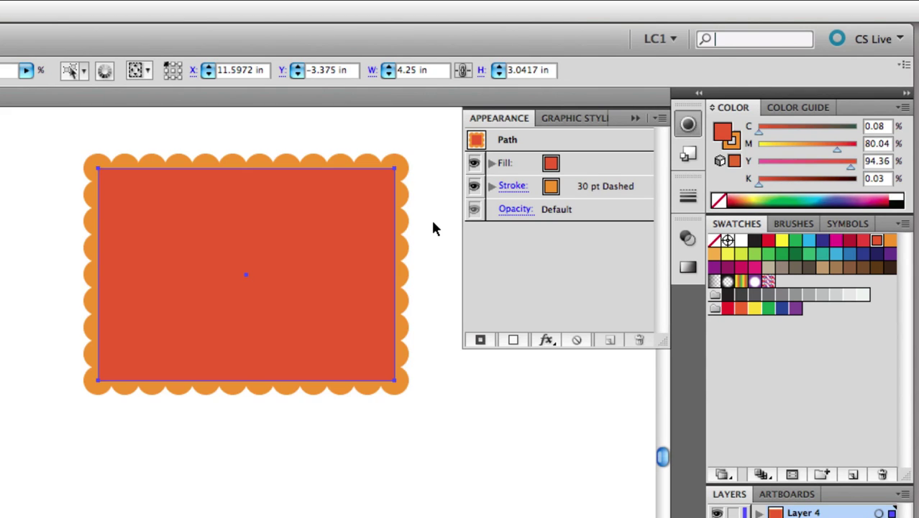
key(m)
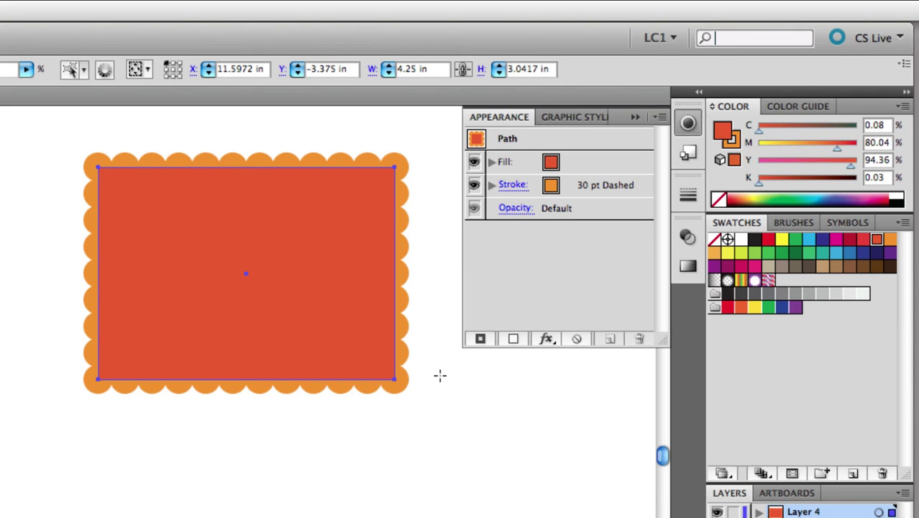
mouse_move(441, 375)
mouse_down()
mouse_move(465, 397)
mouse_move(609, 441)
mouse_up()
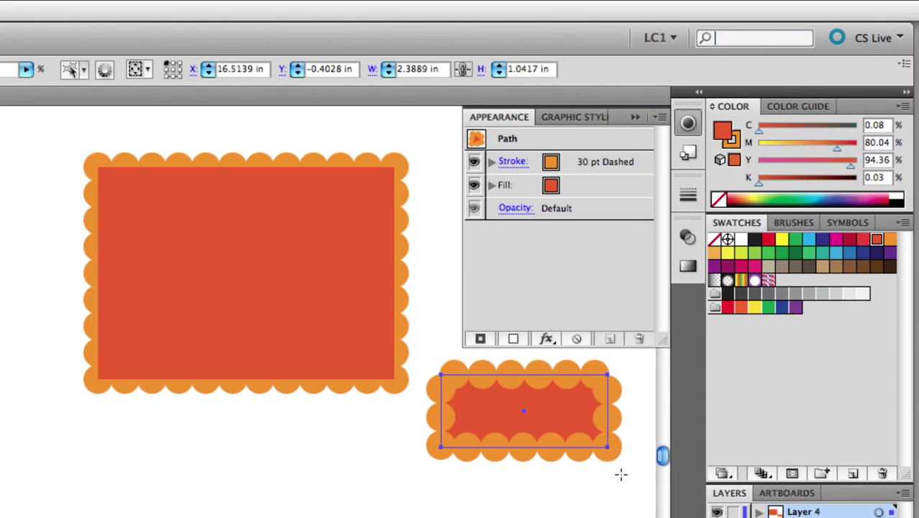
key(v)
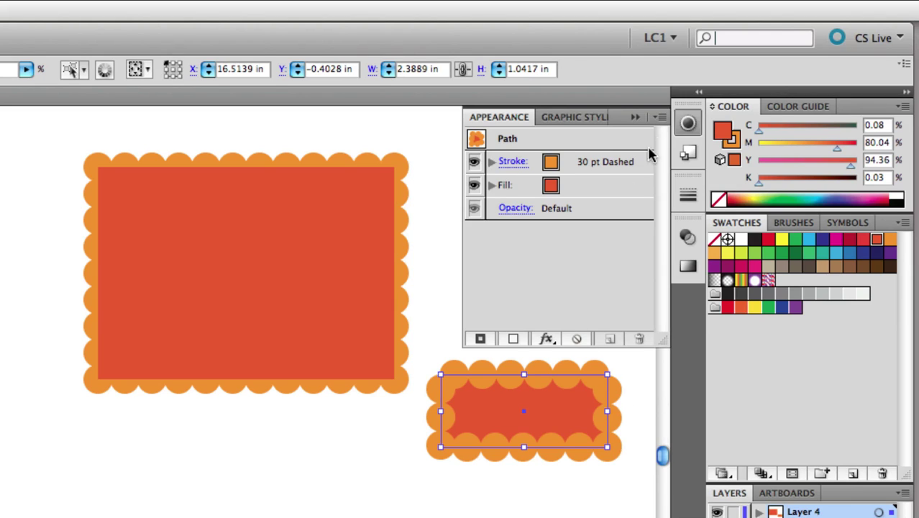
Toggle the New Art Has Basic Appearance option, then delete the small rectangle.
click(660, 118)
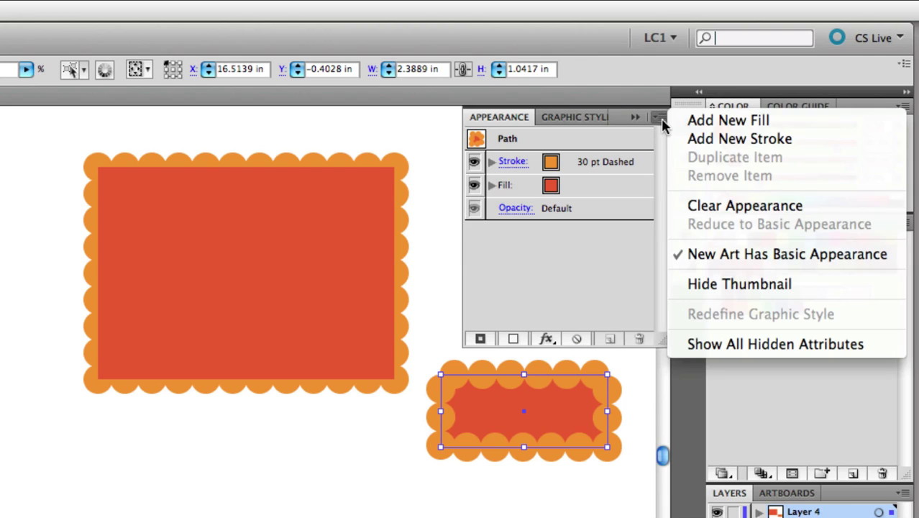
click(712, 265)
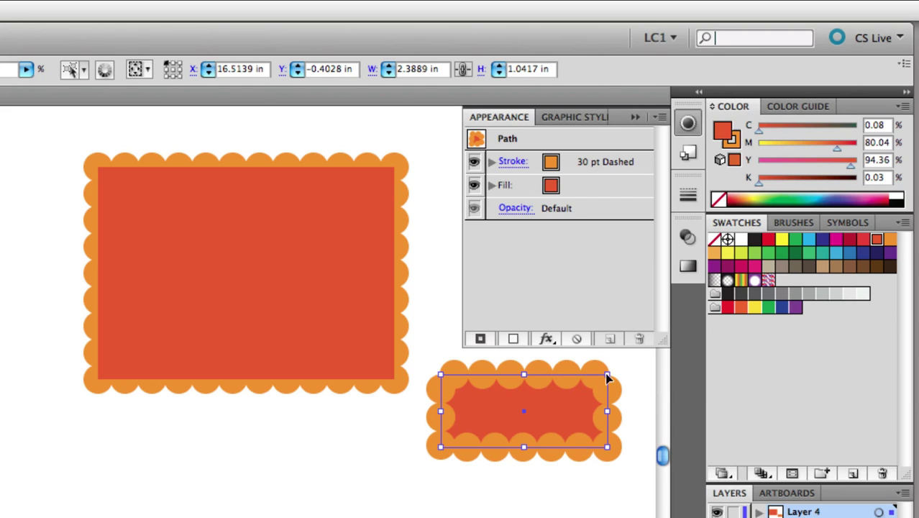
click(661, 118)
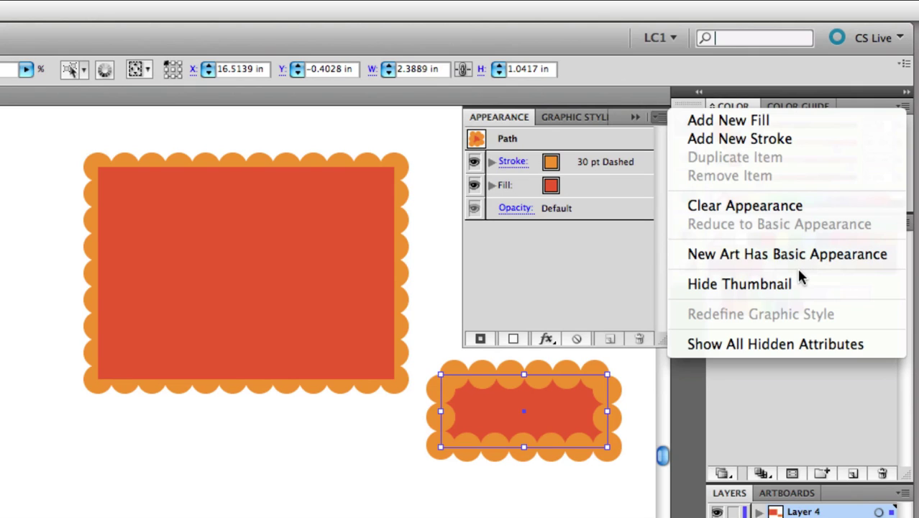
key(Escape)
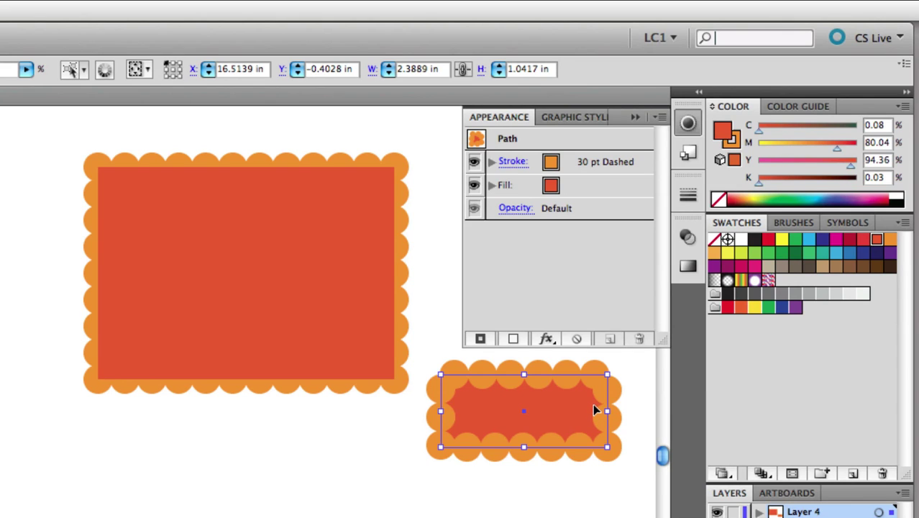
key(Delete)
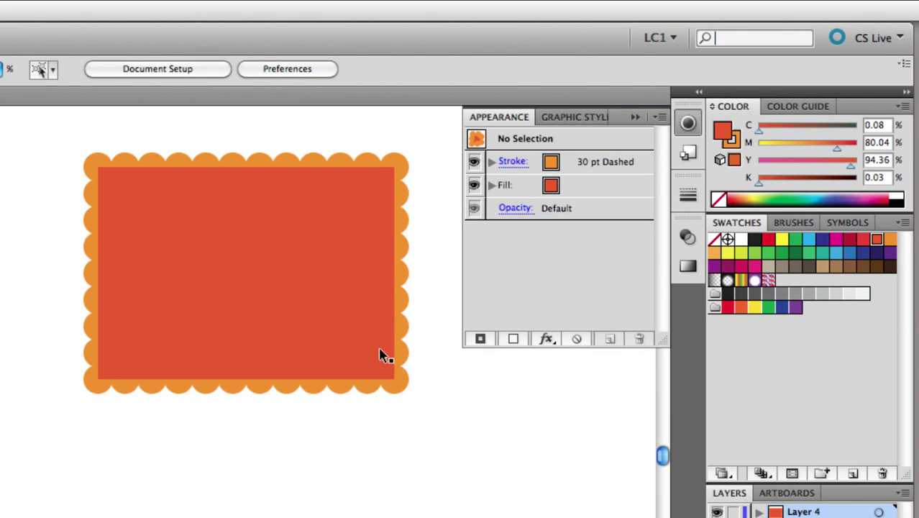
click(358, 328)
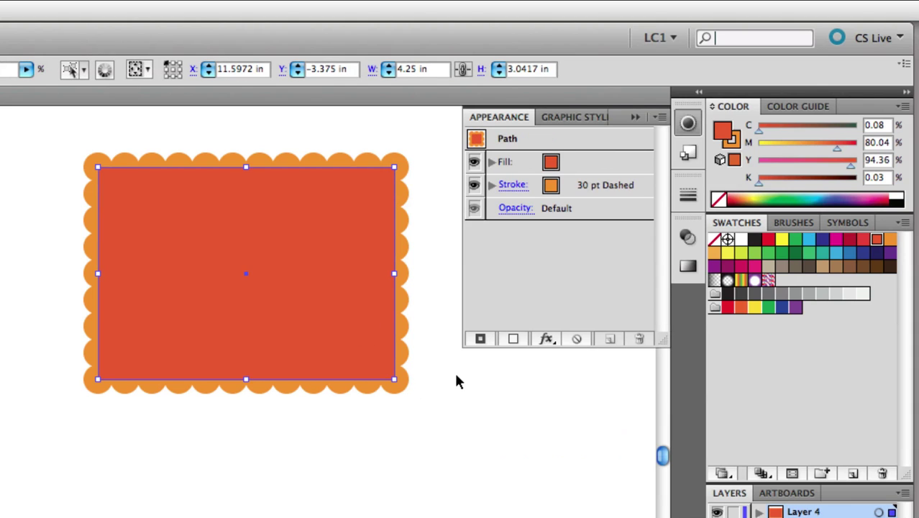
key(m)
drag(443, 370, 618, 430)
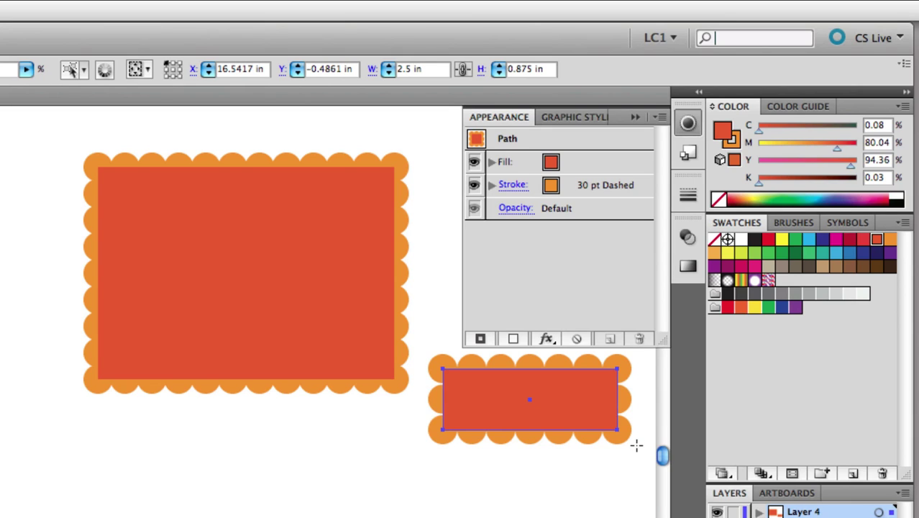
key(Delete)
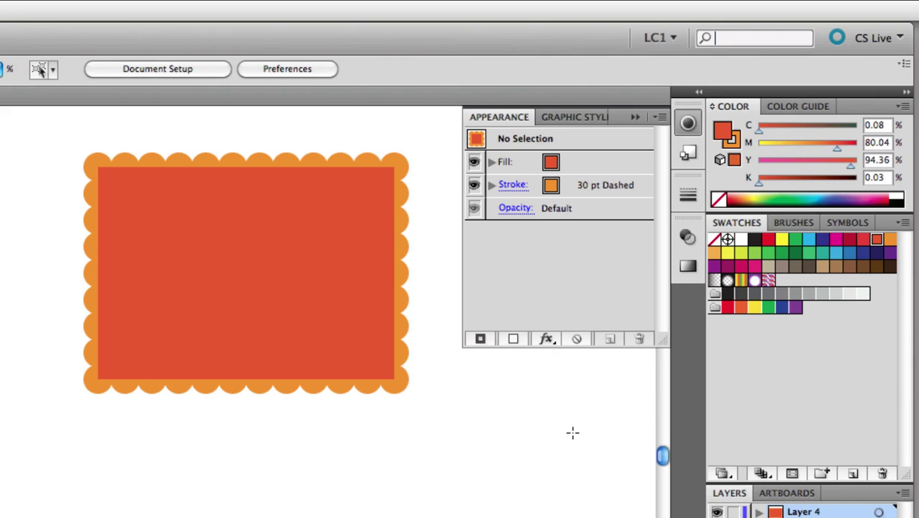
click(372, 358)
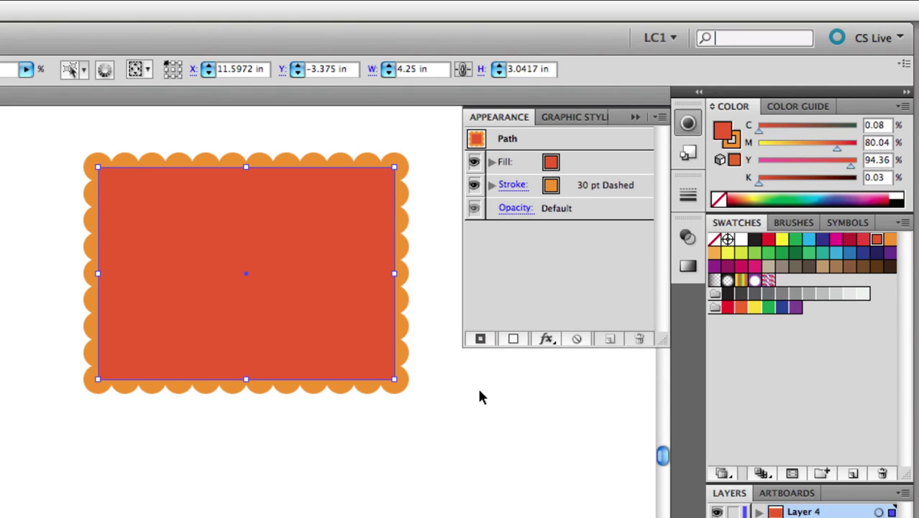
click(546, 339)
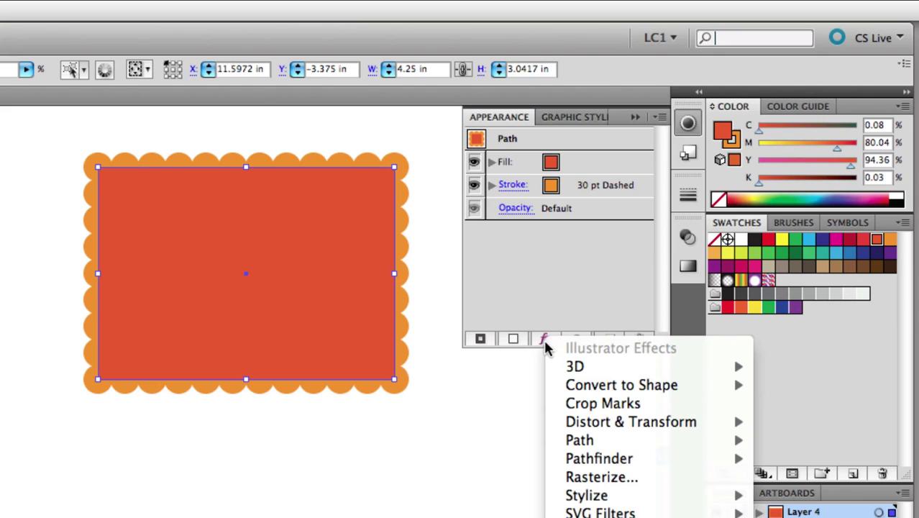
click(544, 340)
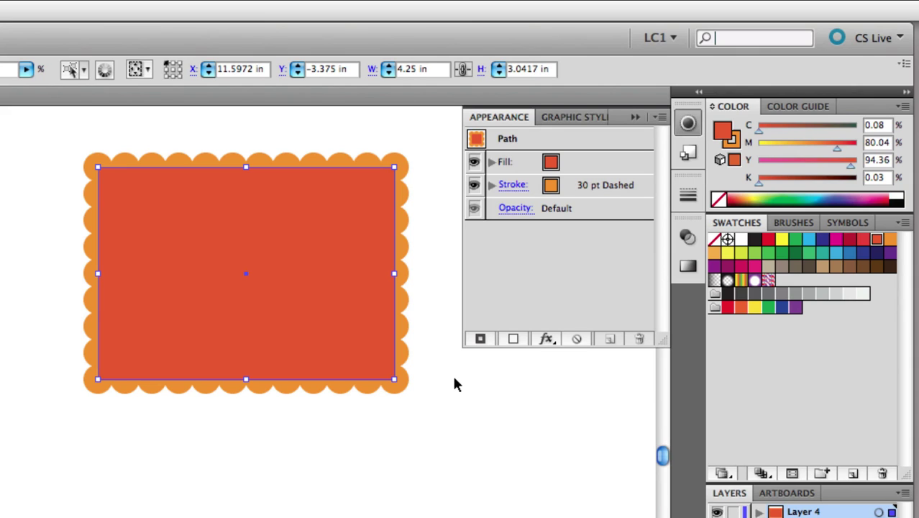
In the Graphic Styles panel, create a new style from the selected rectangle's appearance.
click(585, 117)
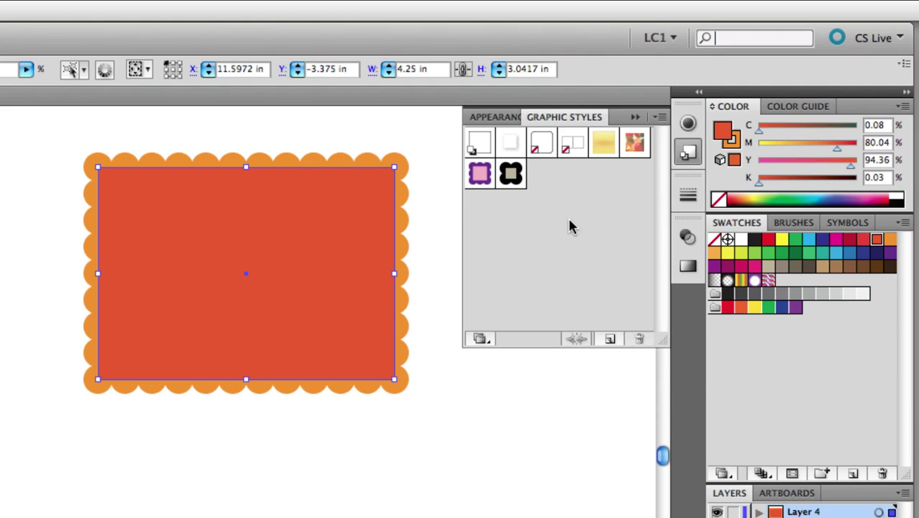
click(610, 341)
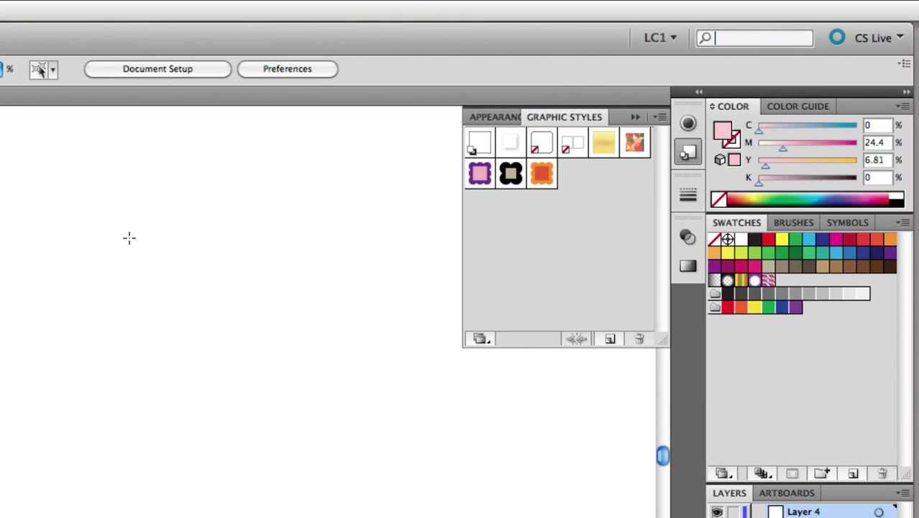
Draw a 4.8056 × 3.0694 in pink ellipse, try the scalloped style, then undo it.
mouse_move(88, 218)
mouse_down()
mouse_move(152, 318)
mouse_move(425, 433)
mouse_up()
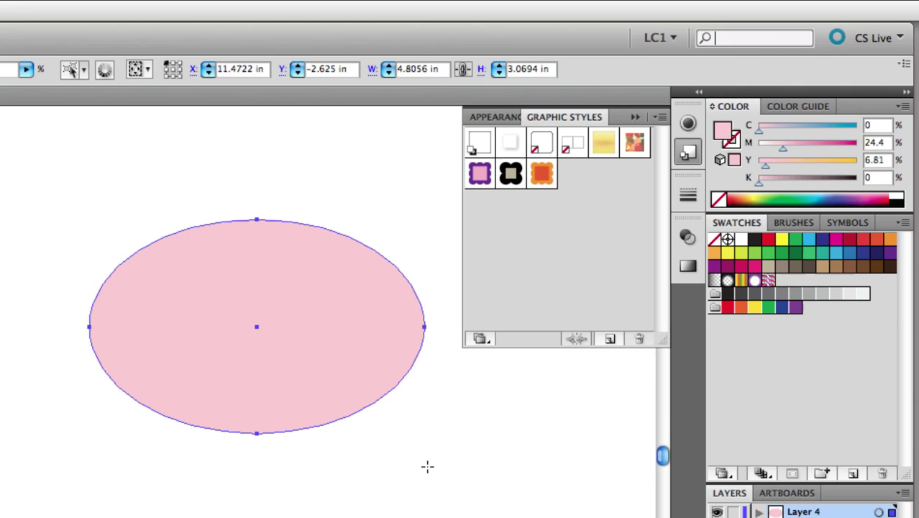
click(541, 175)
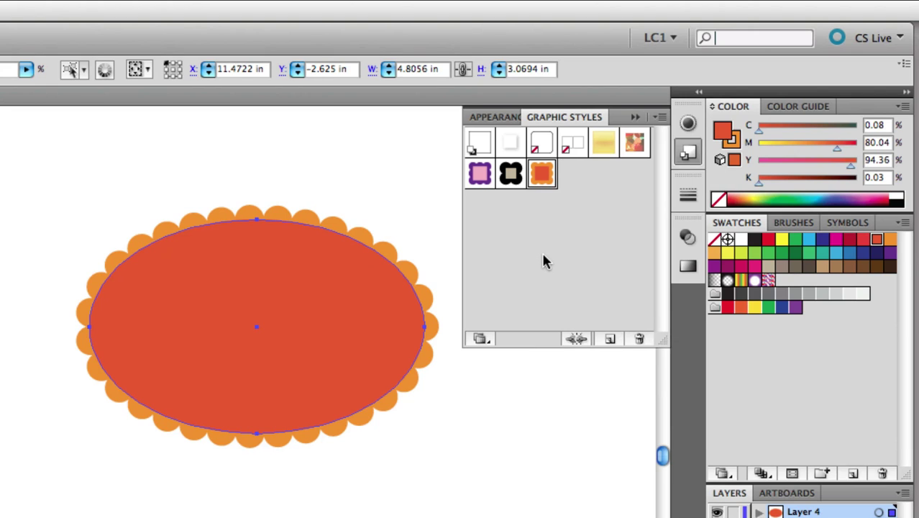
key(ctrl+z)
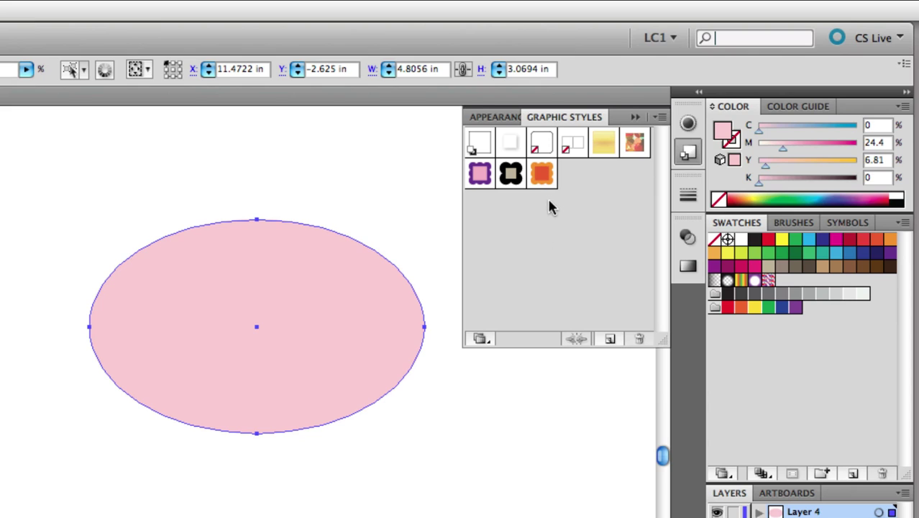
Alt-apply the orange scalloped style over the pink fill and delete its orange-red fill.
click(541, 172)
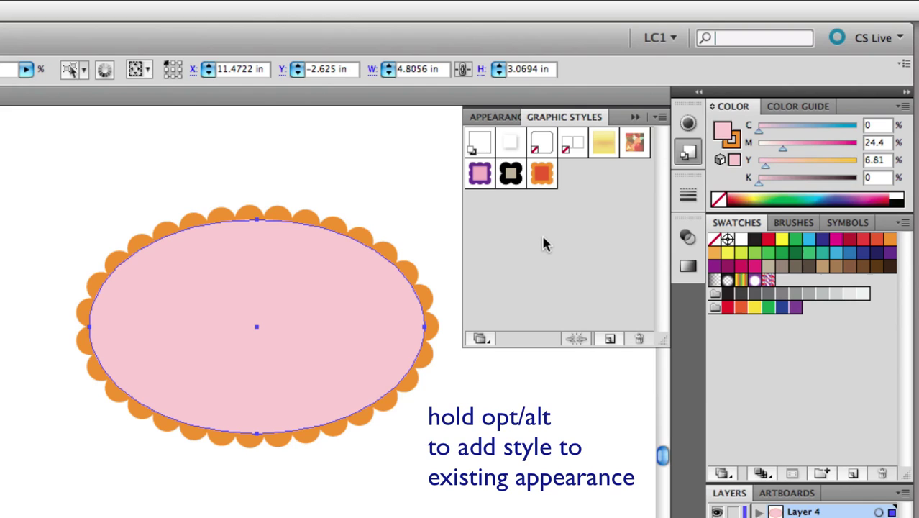
click(497, 116)
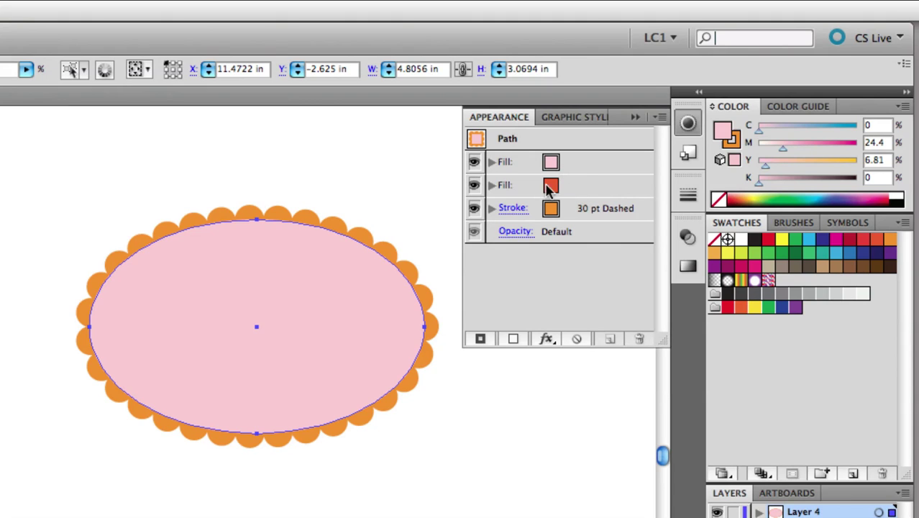
click(474, 162)
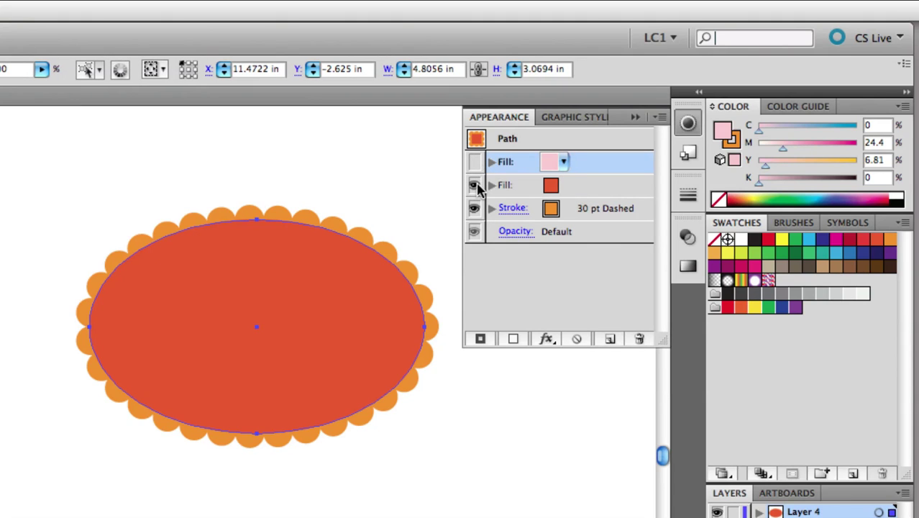
click(475, 162)
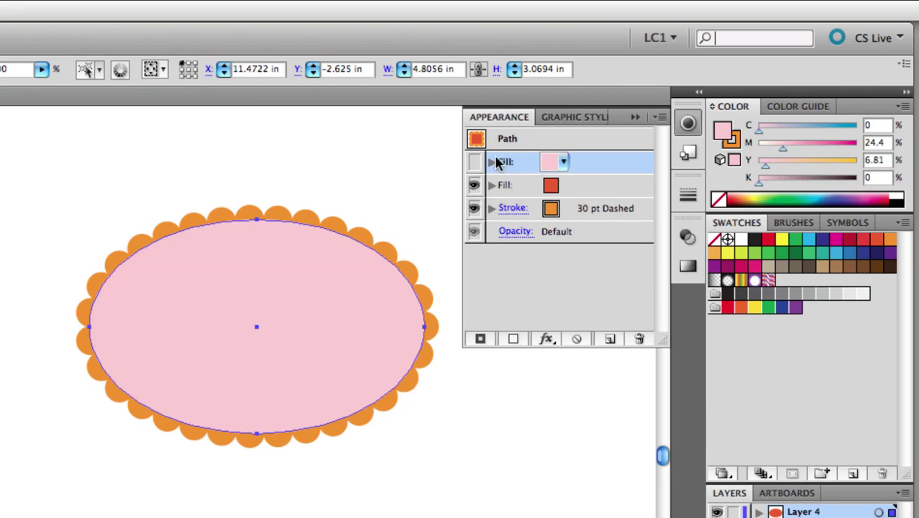
click(601, 188)
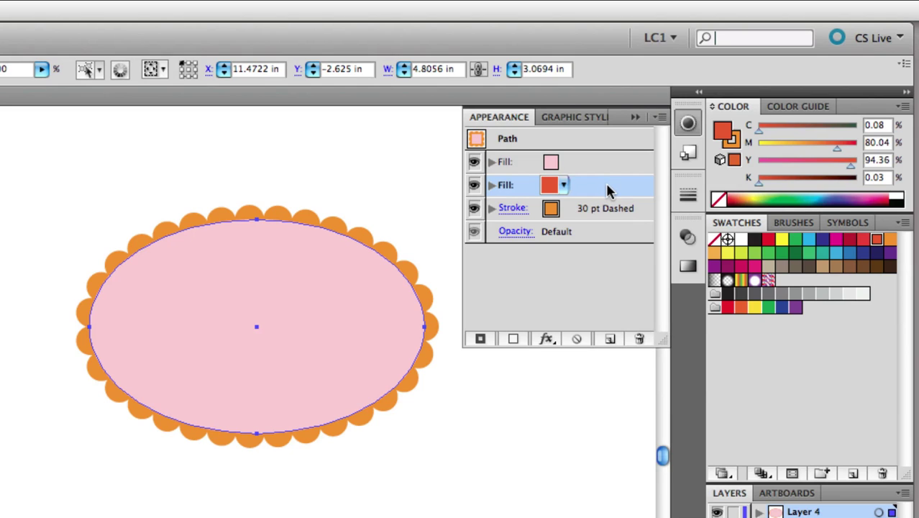
click(639, 339)
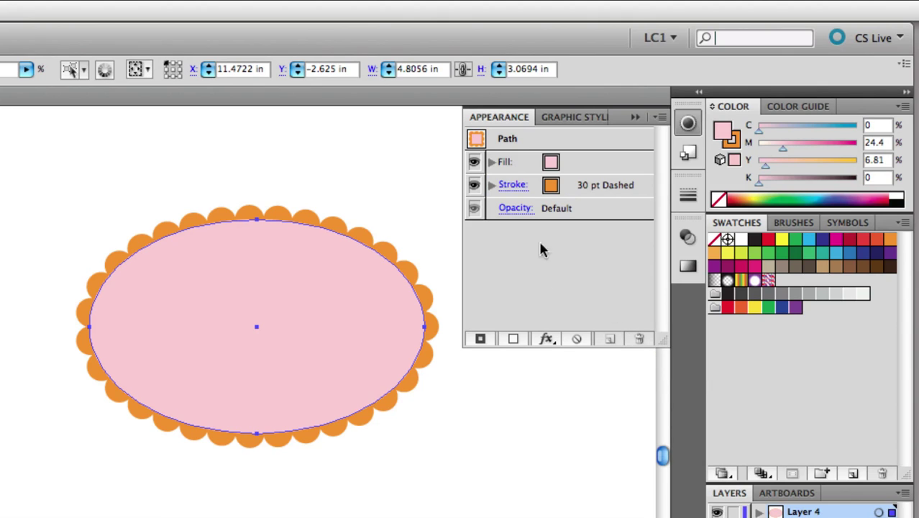
Review the dashed stroke settings, then apply the saved orange scalloped graphic style to the ellipse.
click(512, 186)
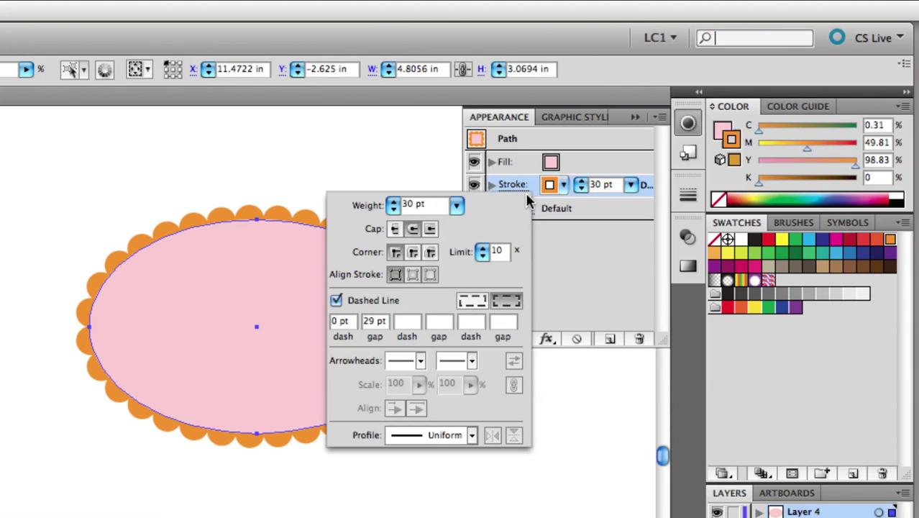
click(566, 294)
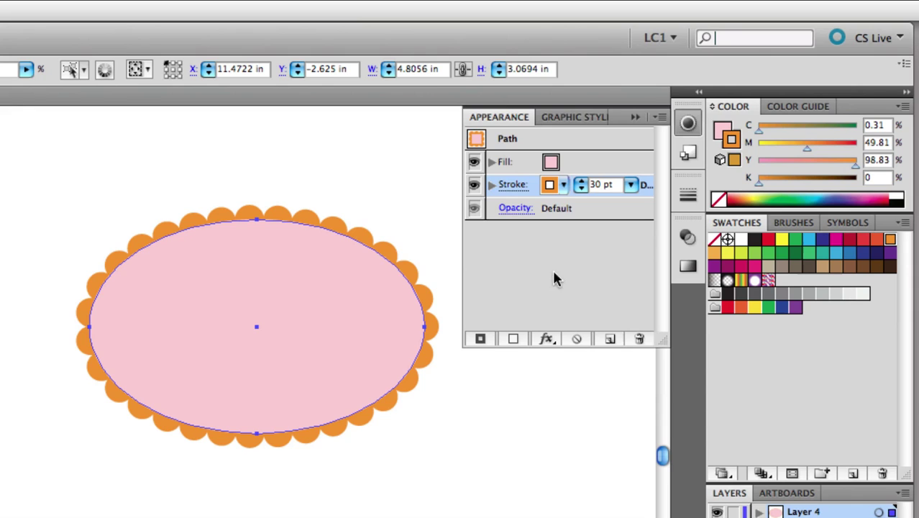
click(581, 117)
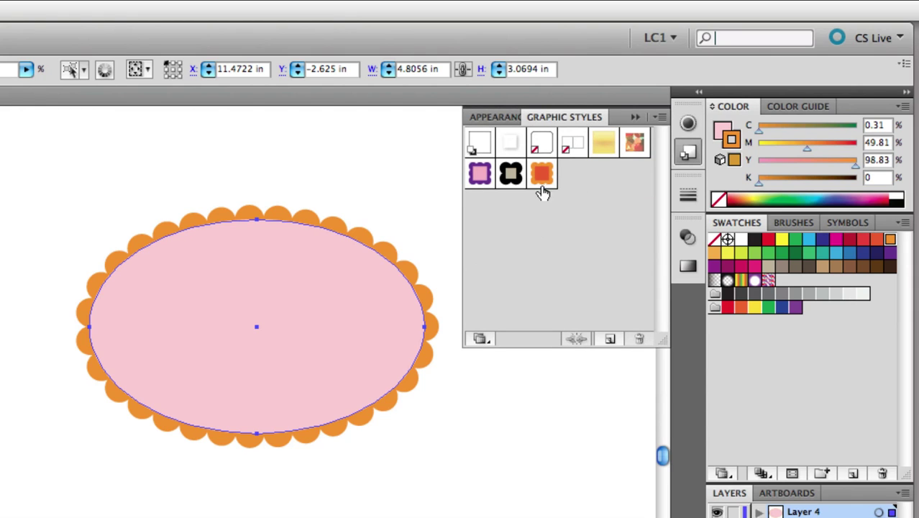
click(511, 173)
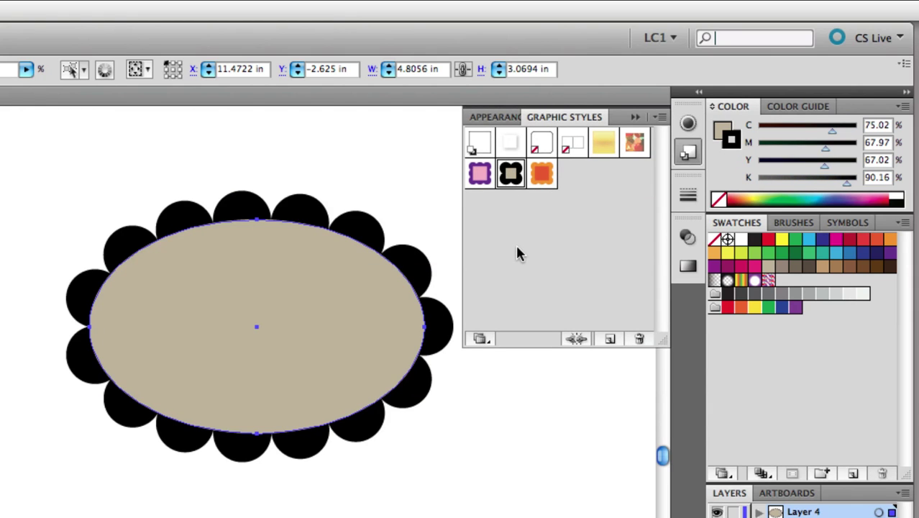
click(541, 179)
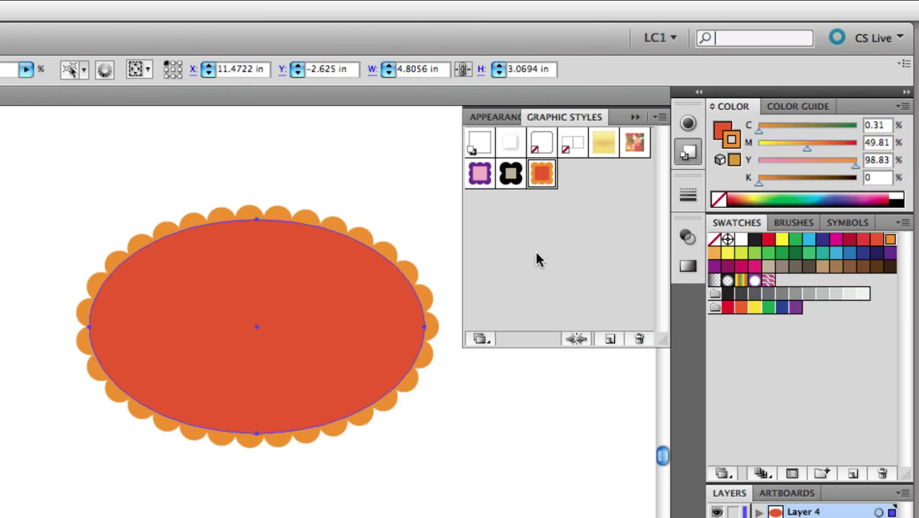